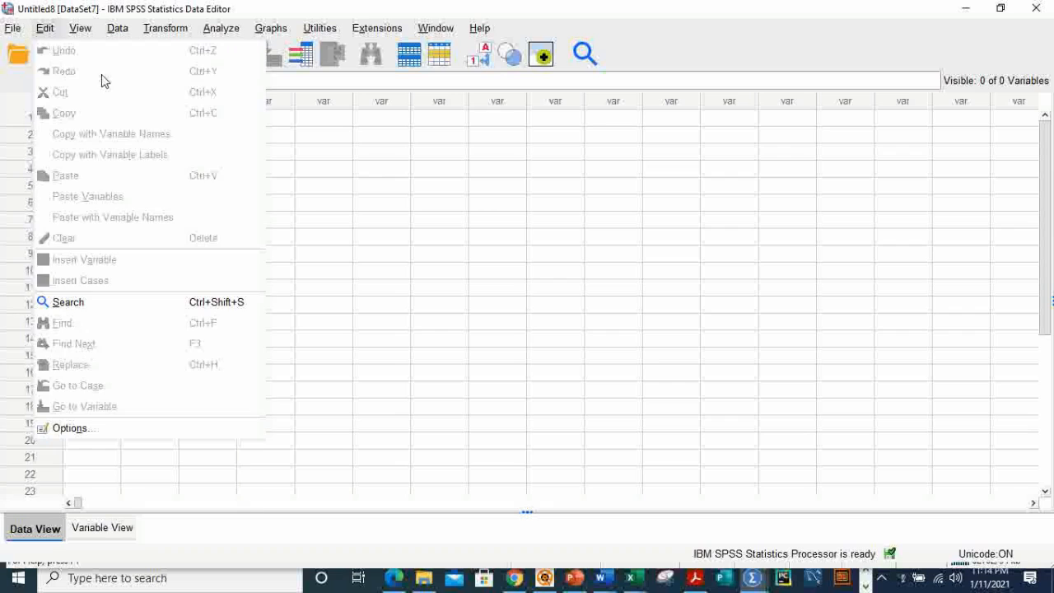
Start an Excel data import and browse to the SPSS Video folder inside Documents > IBM.
mouse_move(75, 88)
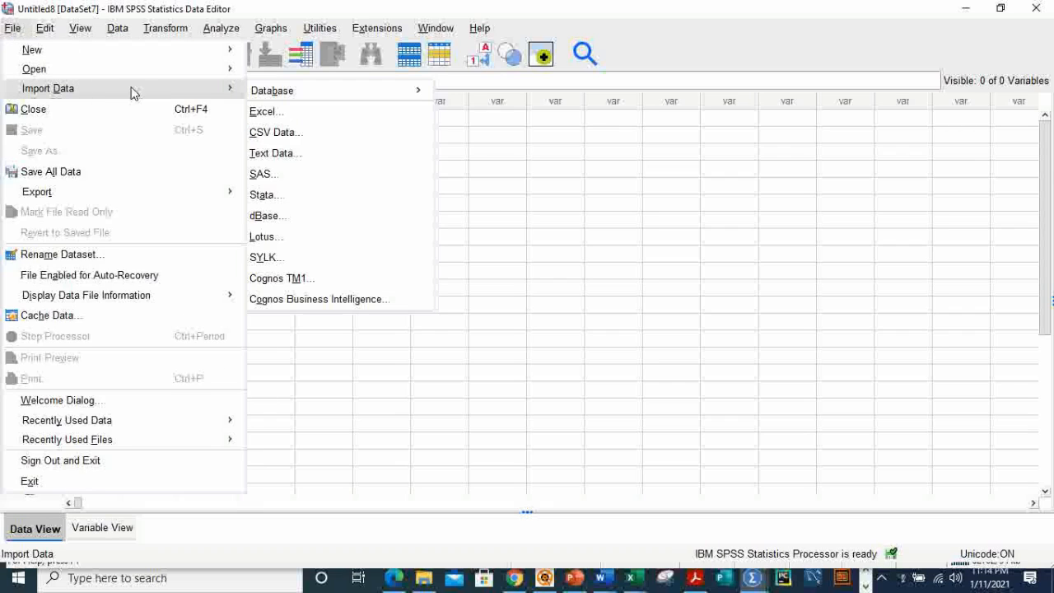
click(262, 113)
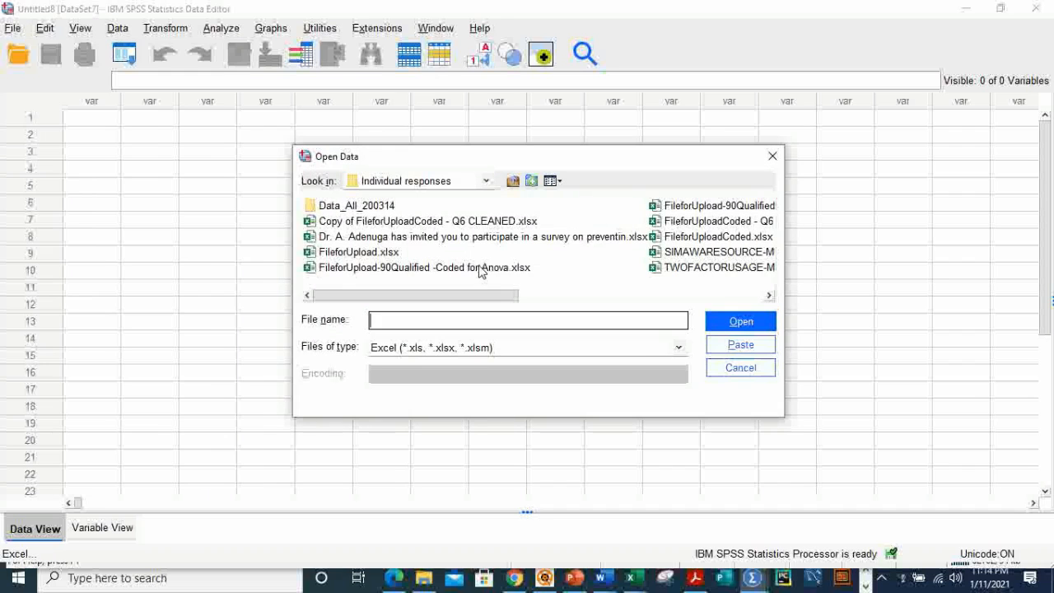
drag(513, 296, 558, 235)
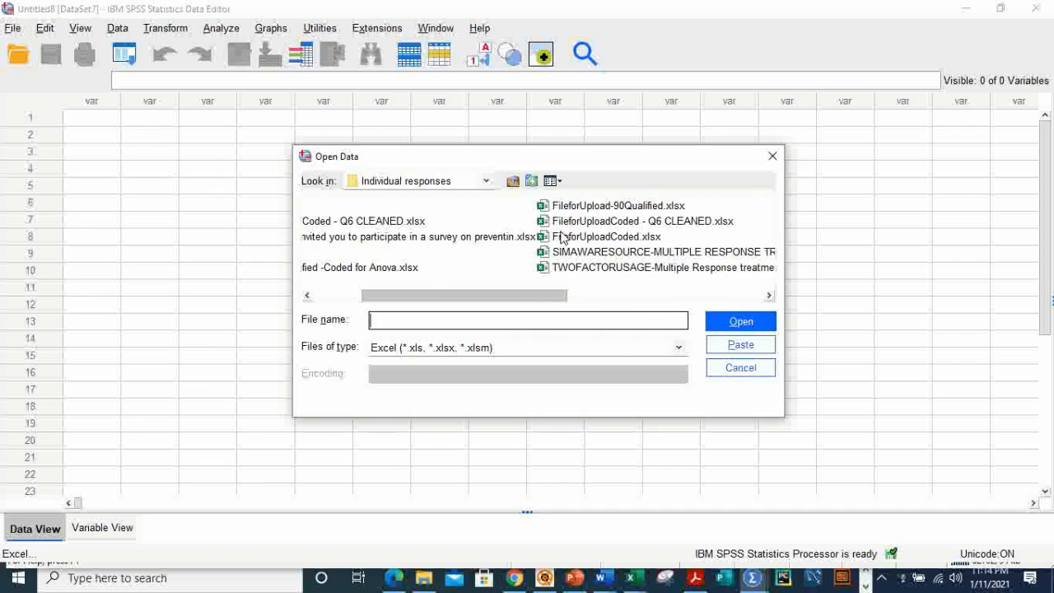
click(486, 180)
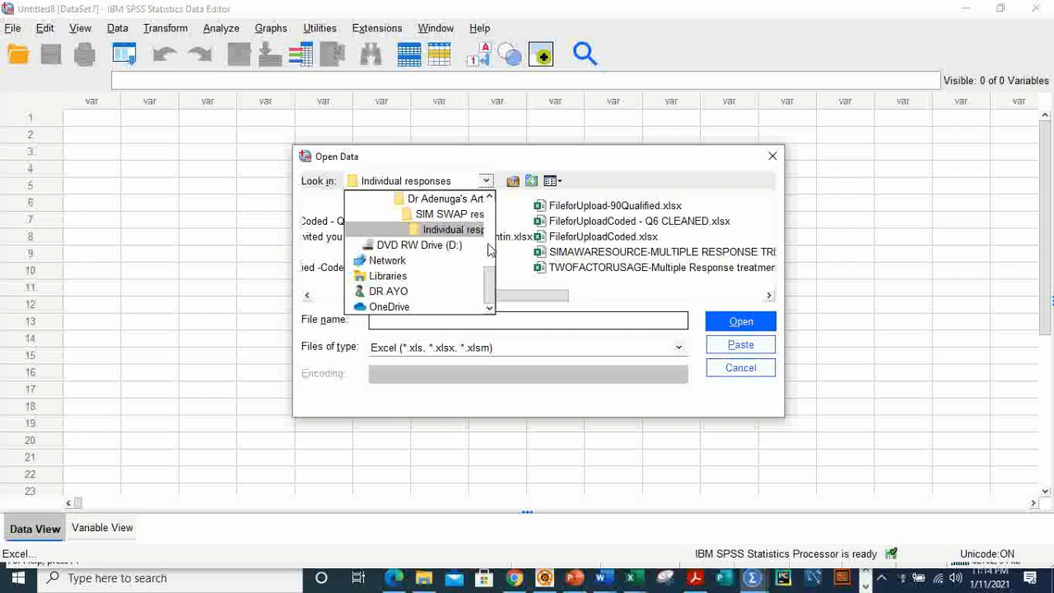
drag(488, 290, 489, 236)
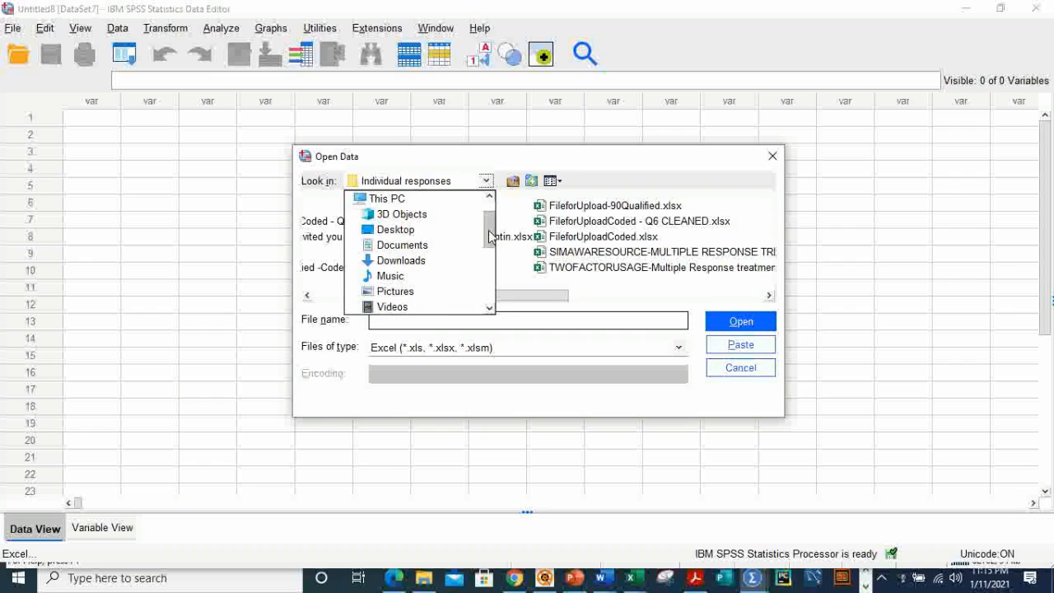
click(426, 248)
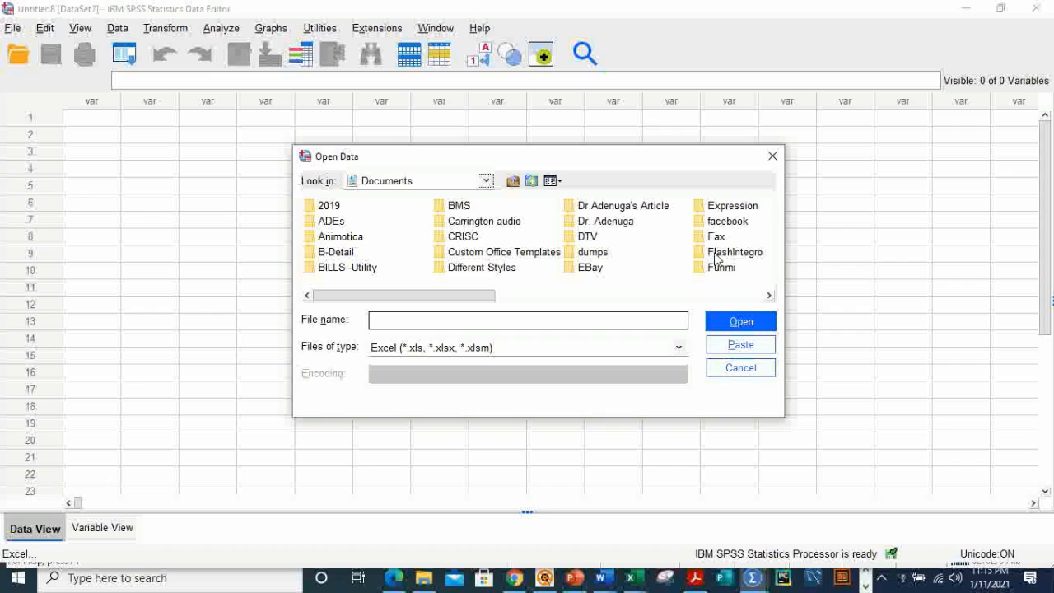
click(770, 295)
click(770, 295)
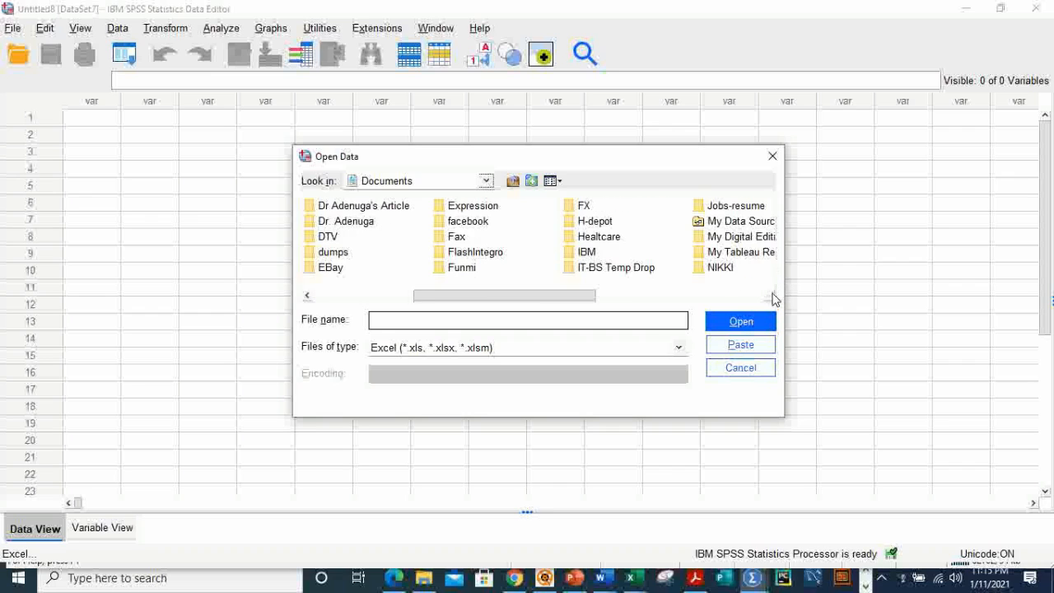
double_click(584, 256)
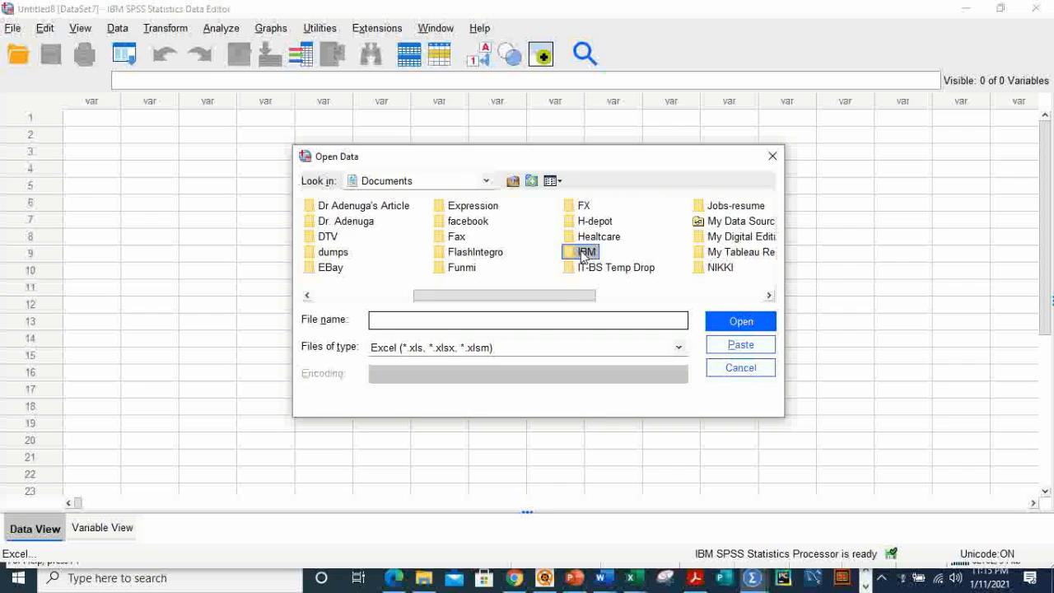
double_click(354, 237)
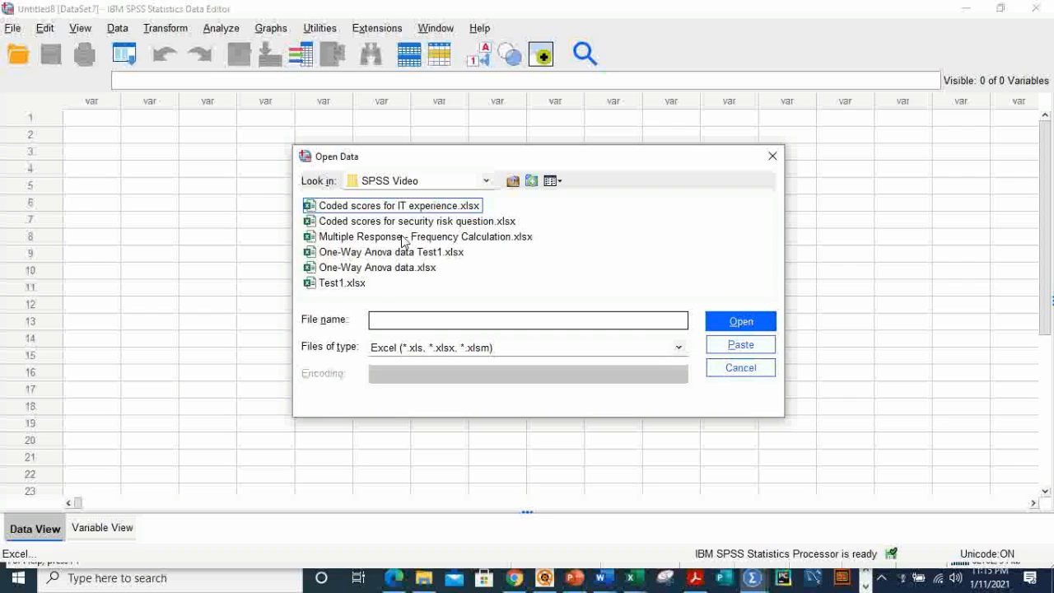
Import Sheet1 of Multiple Response - Frequency Calculation.xlsx, reading variable names from the first row of data.
click(430, 239)
click(741, 324)
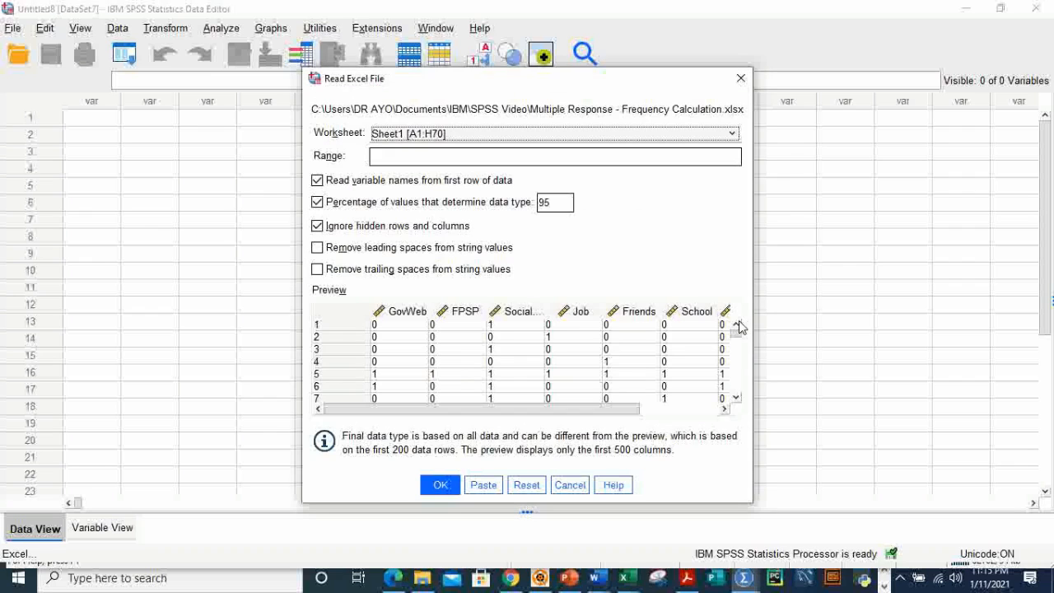
click(439, 486)
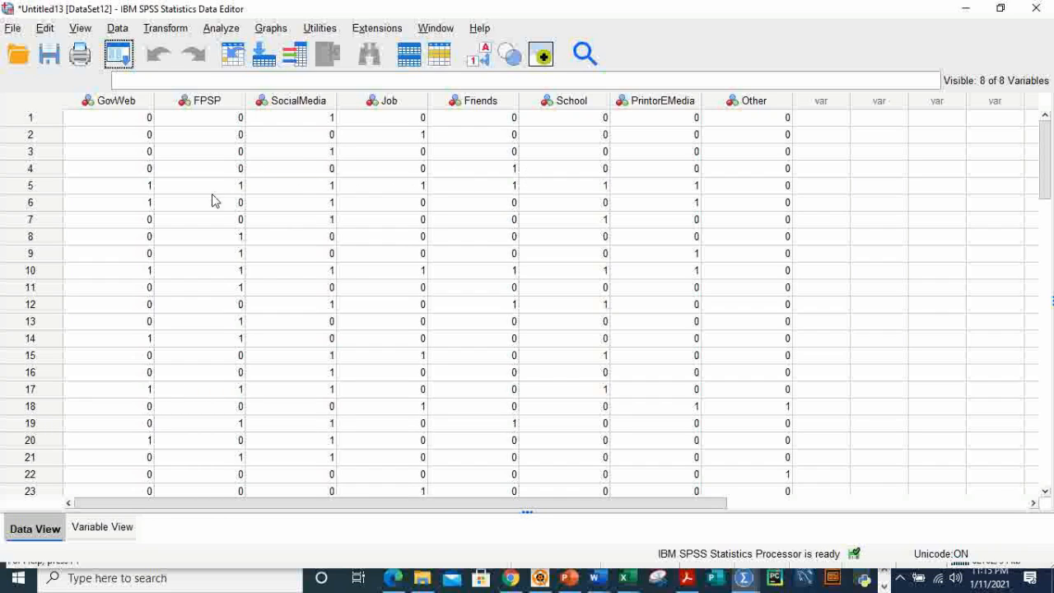
Begin defining a new multiple response variable set for the imported data and name it InfoSource.
click(14, 189)
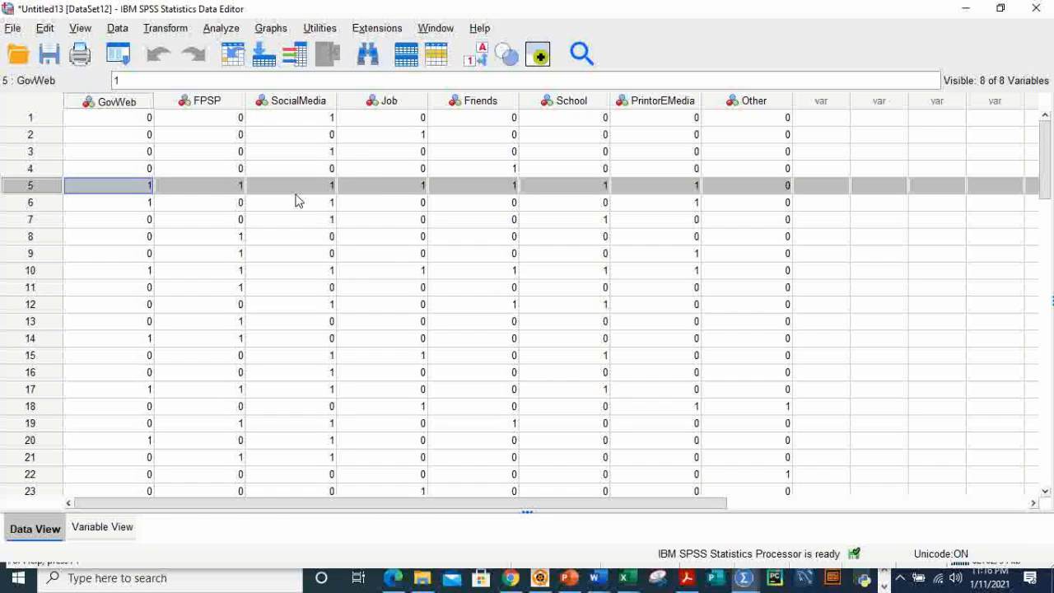
click(216, 30)
mouse_move(264, 286)
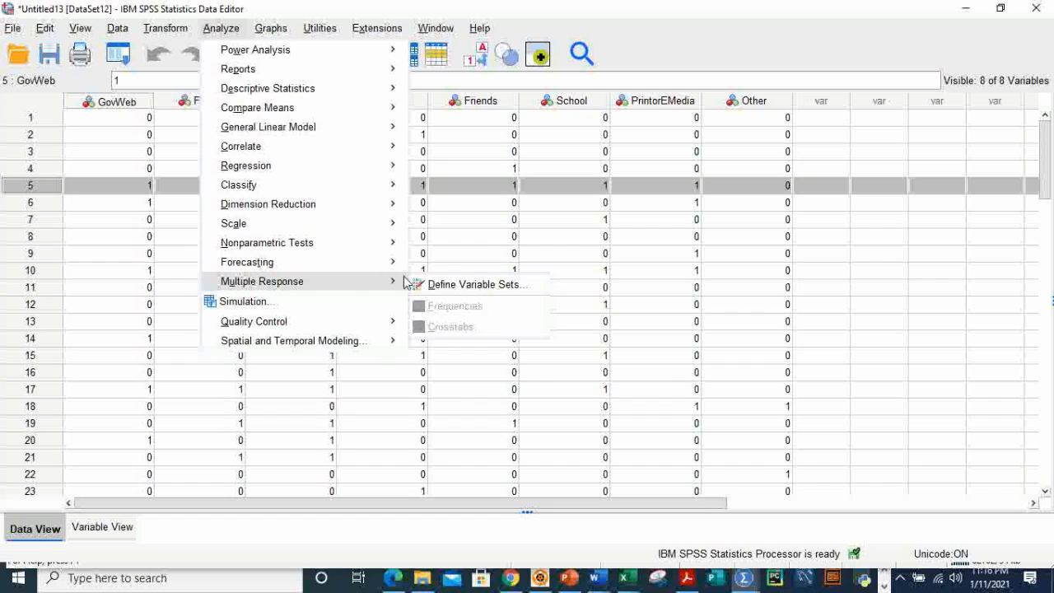
click(468, 288)
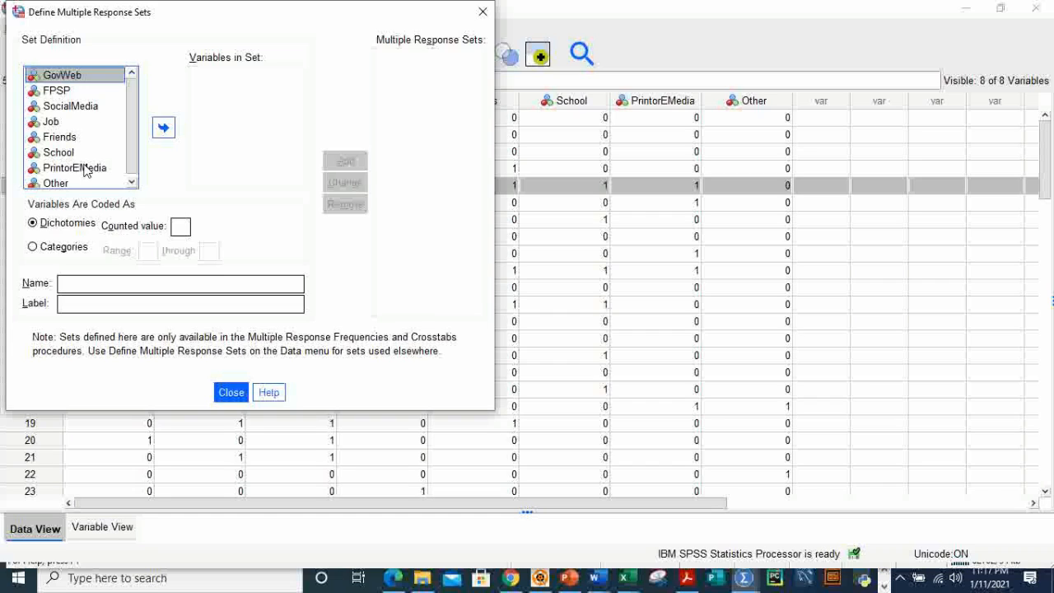
click(108, 283)
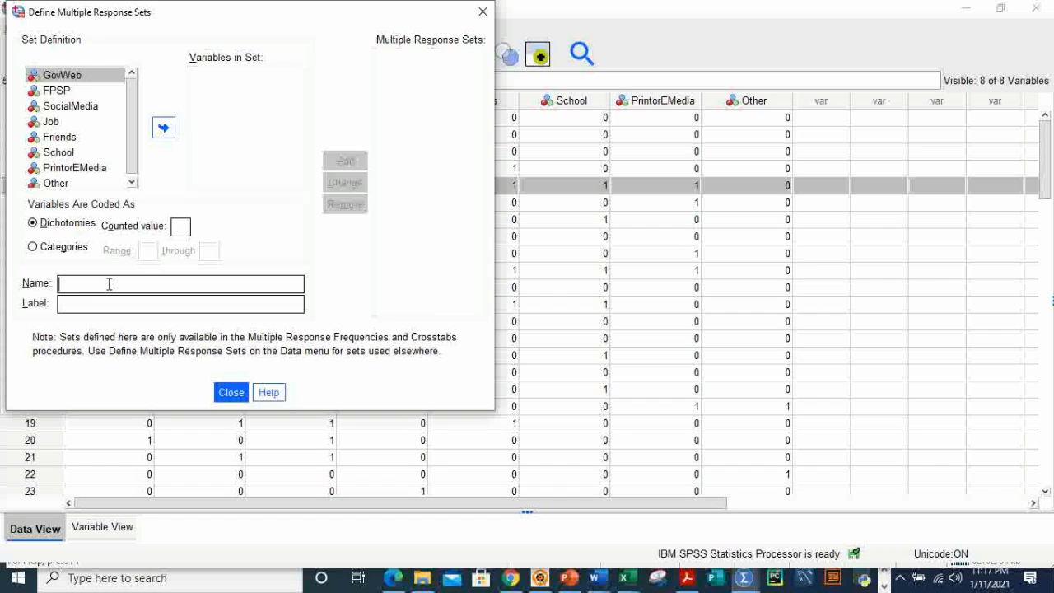
text(Info)
text(rc)
text(e)
key(BackSpace)
text(Sourc)
text(e)
Label the InfoSource set "Sources of information compared".
text(SOU)
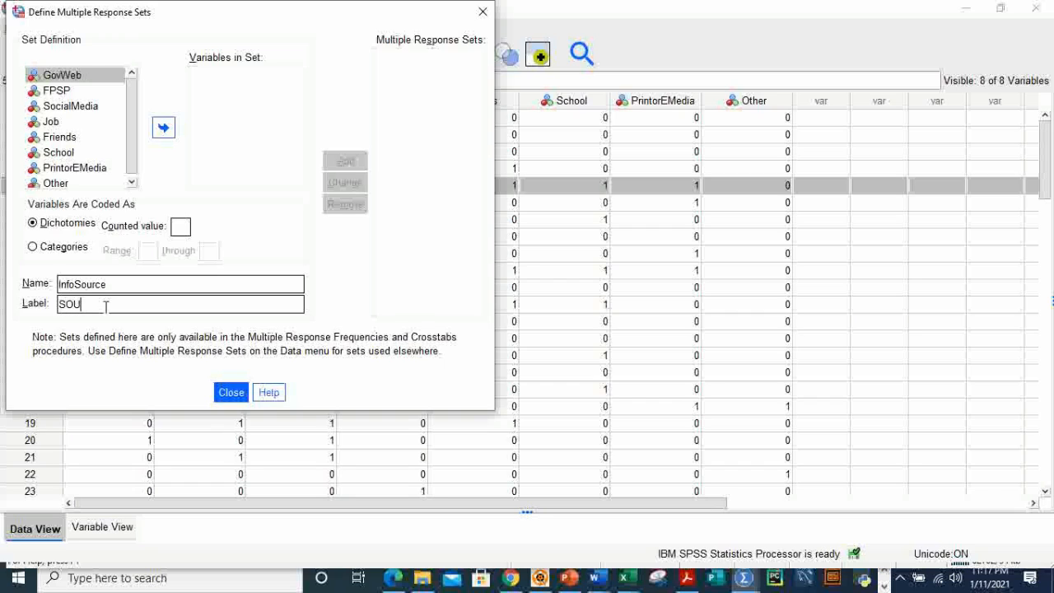
key(BackSpace)
key(BackSpace)
text(ources of information)
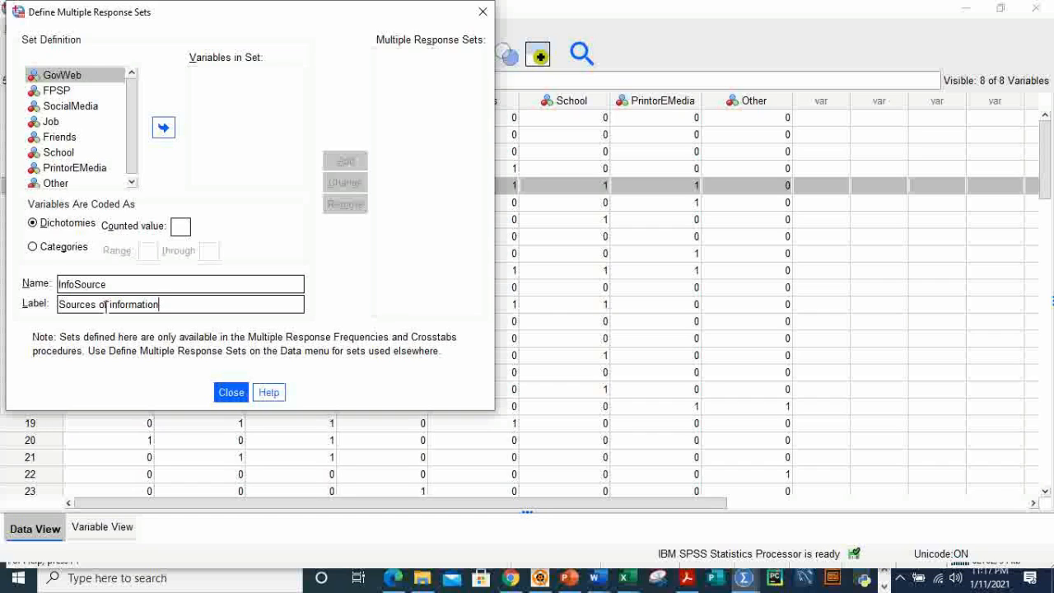
text( compared)
Include all eight variables, from GovWeb through Other, in the InfoSource set.
click(73, 77)
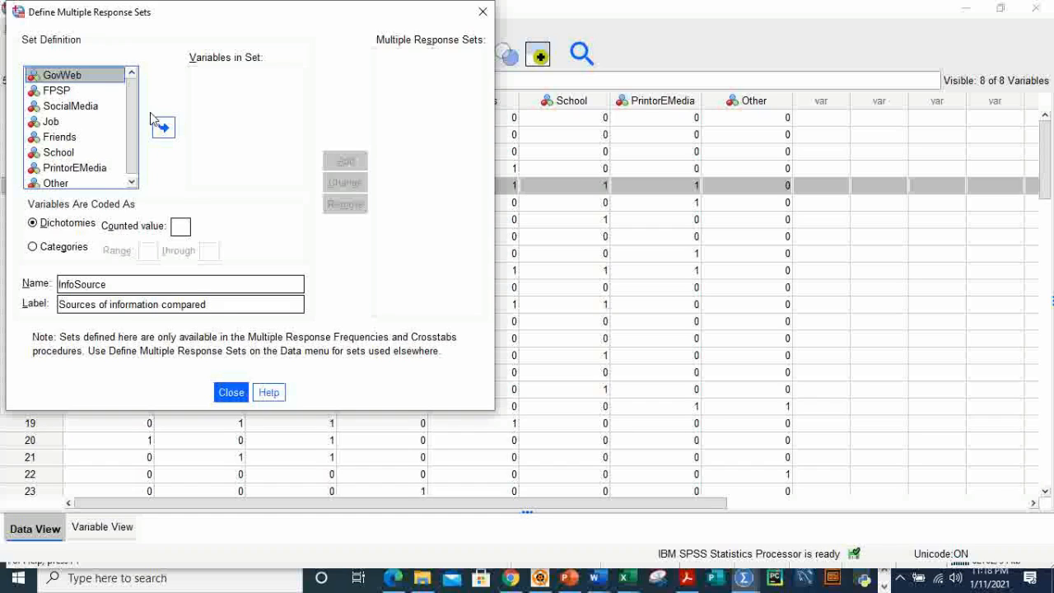
drag(134, 126, 134, 132)
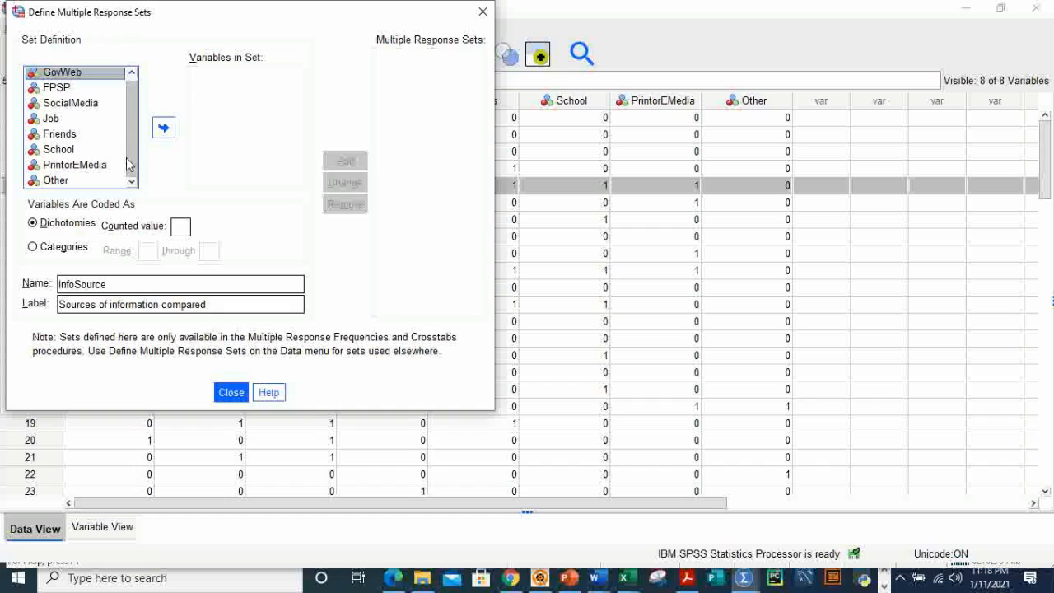
shift+click(80, 186)
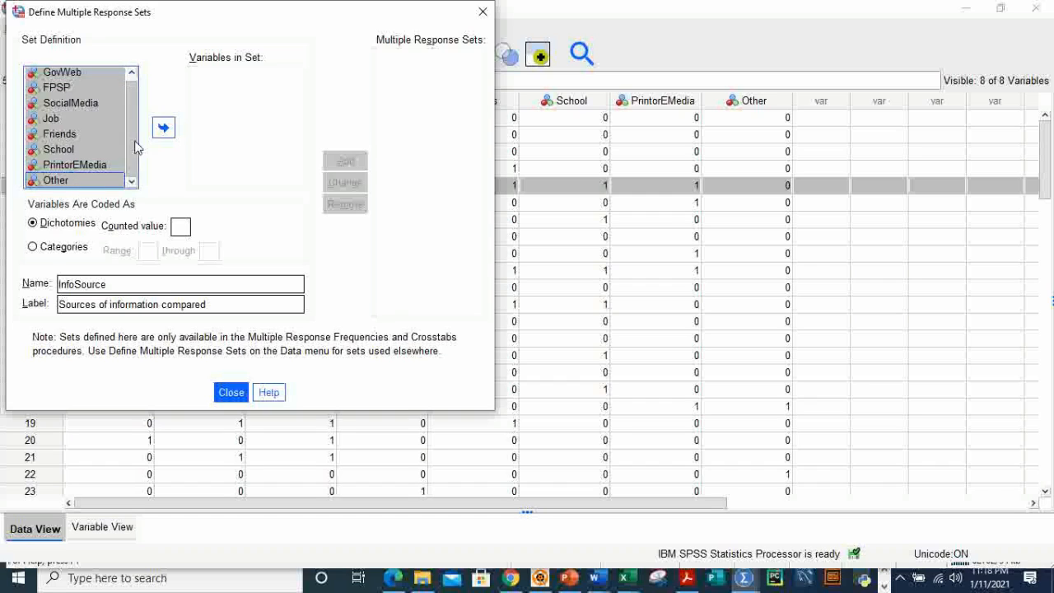
click(163, 129)
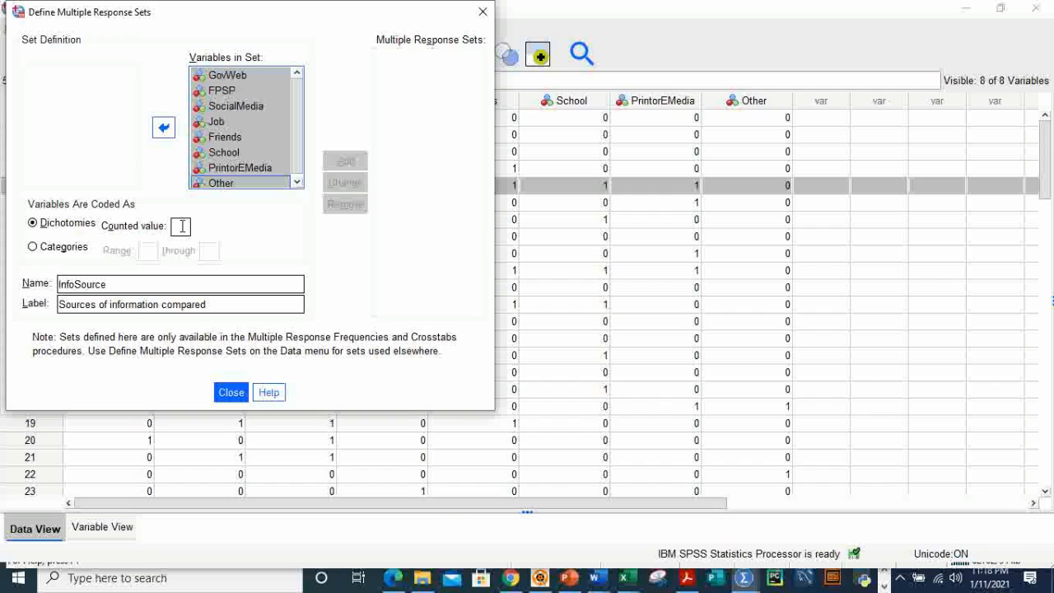
Set the dichotomies' counted value to 1, add InfoSource to the multiple response sets and finish the definition.
click(182, 226)
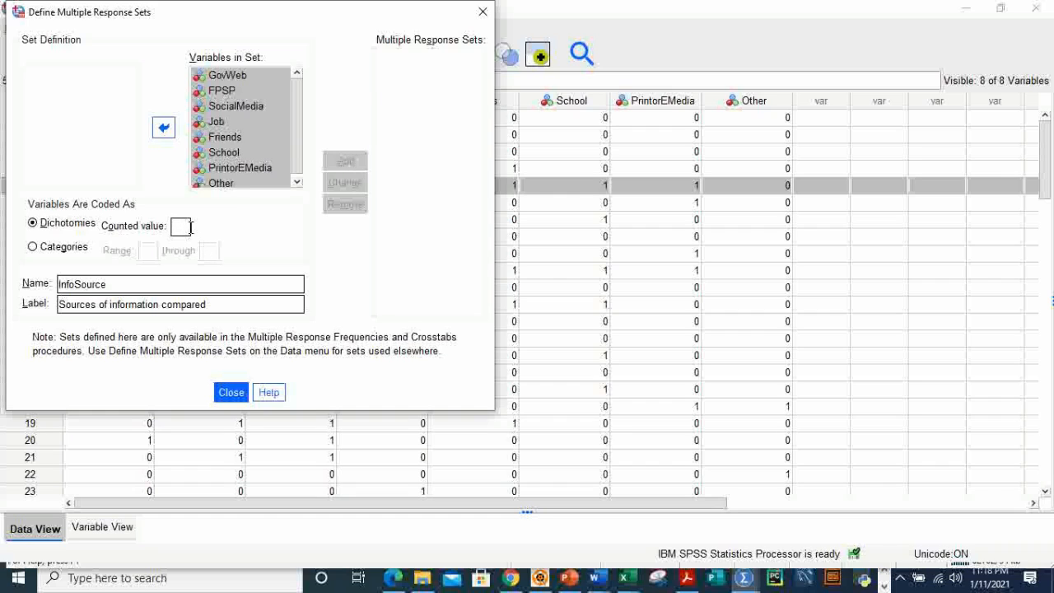
text(1)
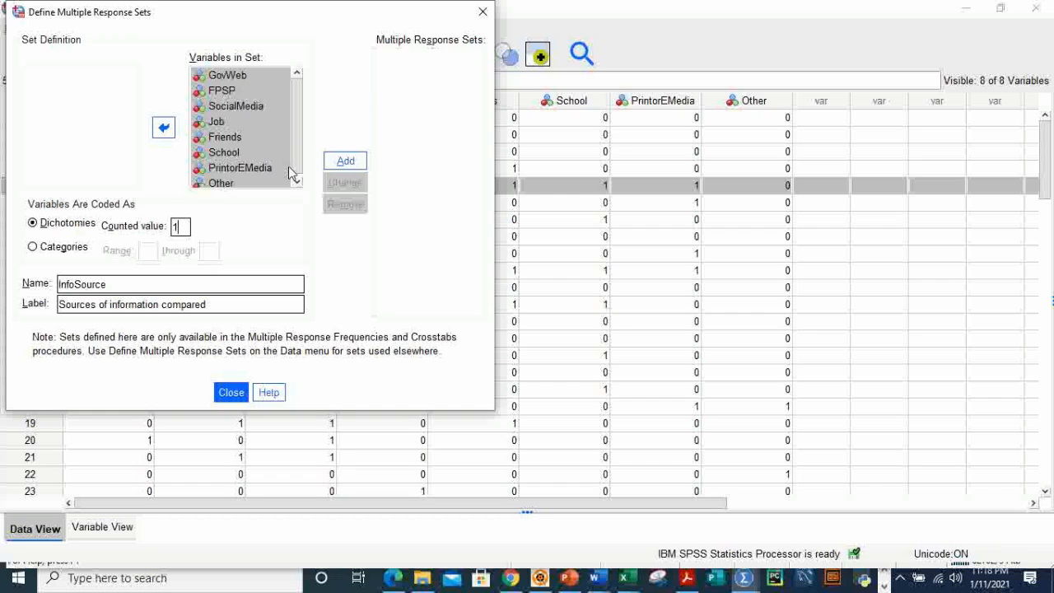
click(346, 162)
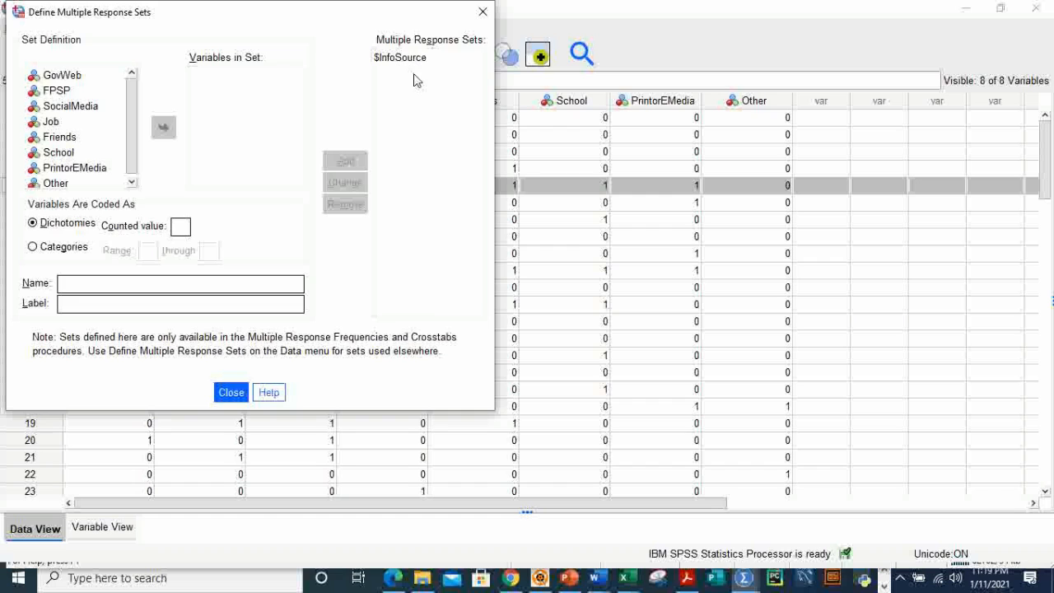
click(232, 393)
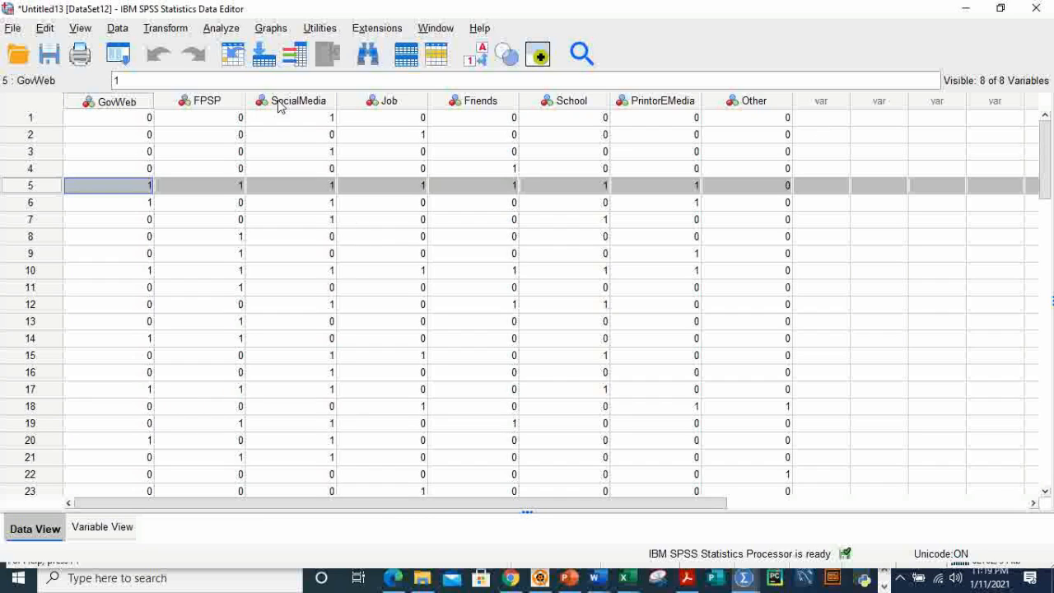
Run a Multiple Response Frequencies analysis on the $InfoSource set and review its frequency table in the output.
click(230, 33)
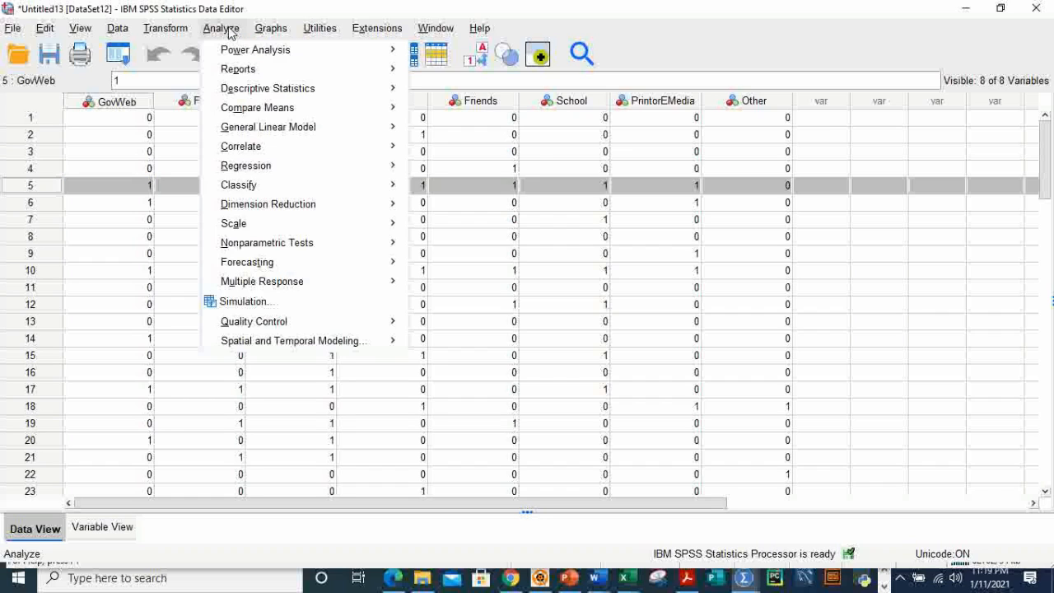
mouse_move(270, 285)
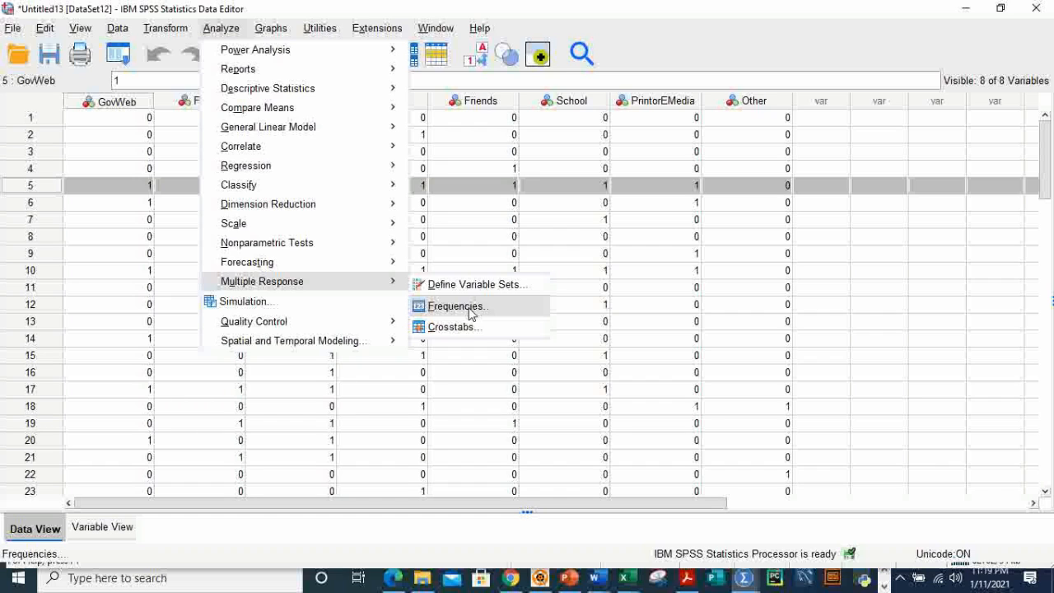
click(471, 313)
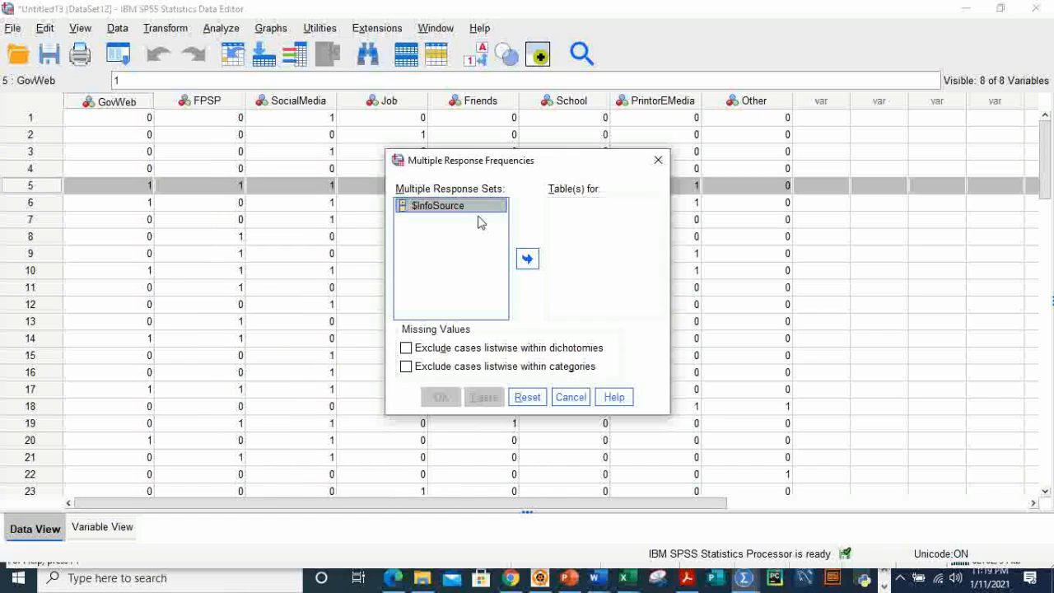
click(528, 261)
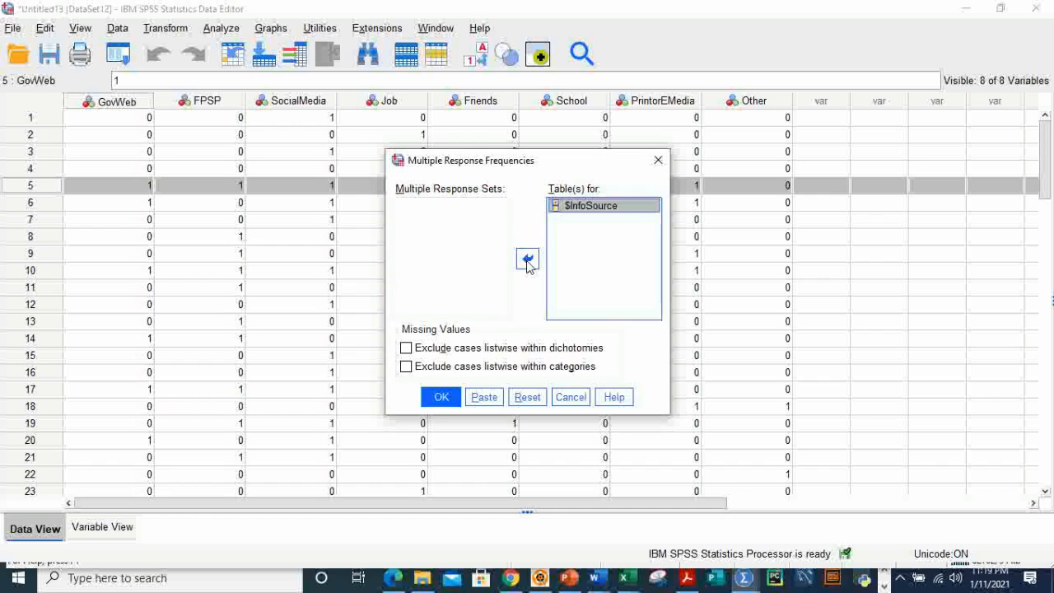
click(442, 400)
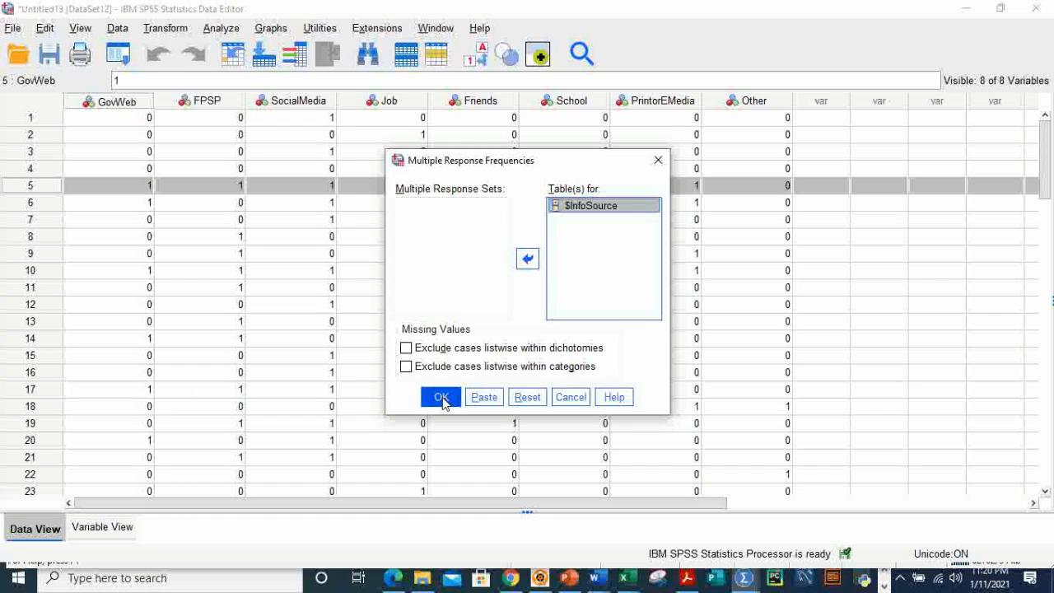
click(442, 398)
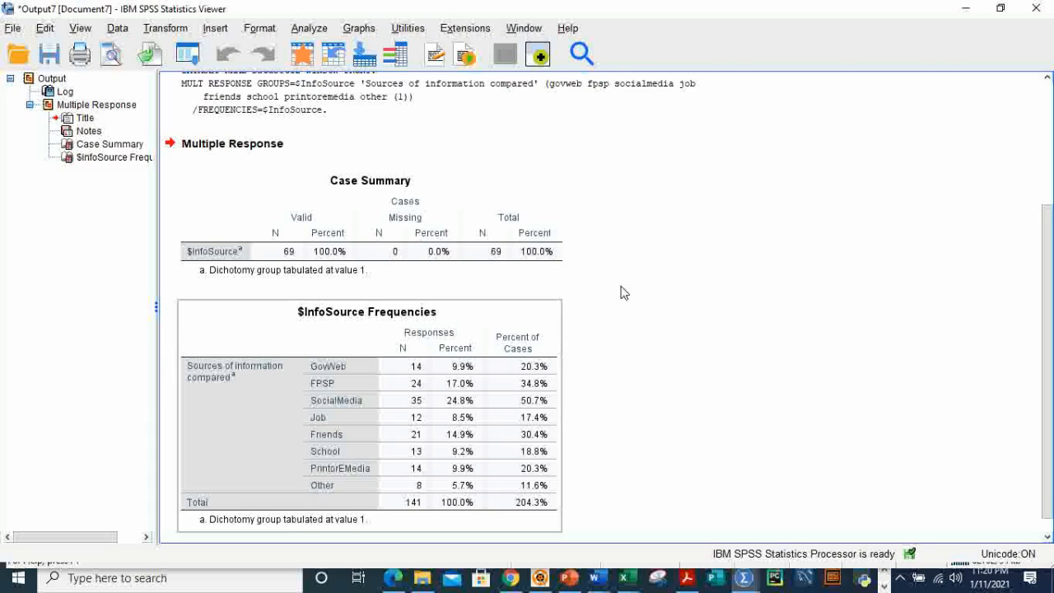
mouse_move(1050, 251)
mouse_down()
mouse_move(1050, 136)
mouse_move(1051, 282)
mouse_move(1042, 150)
mouse_move(1046, 233)
mouse_up()
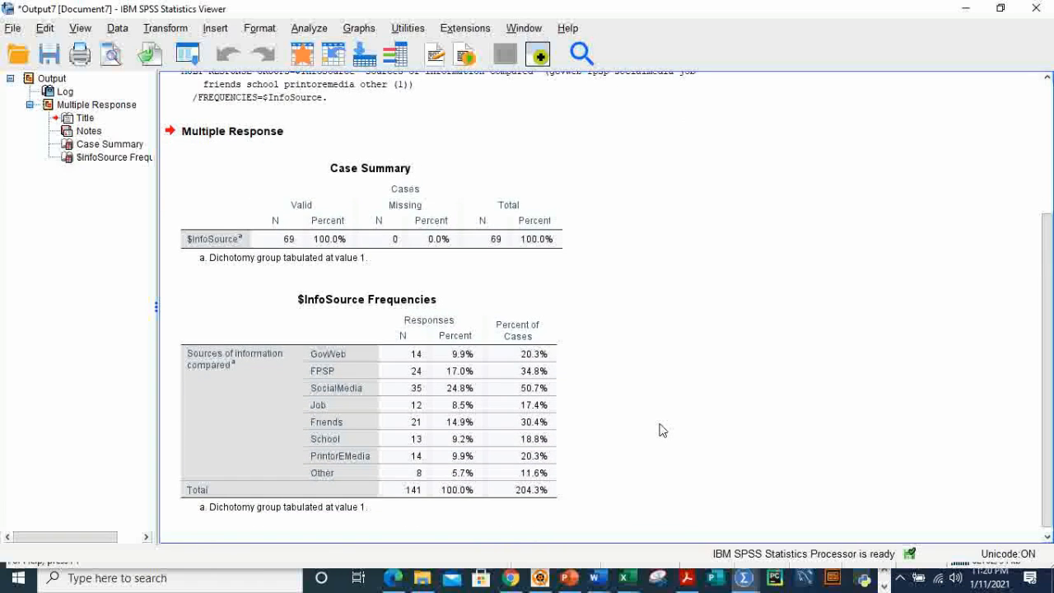
click(480, 471)
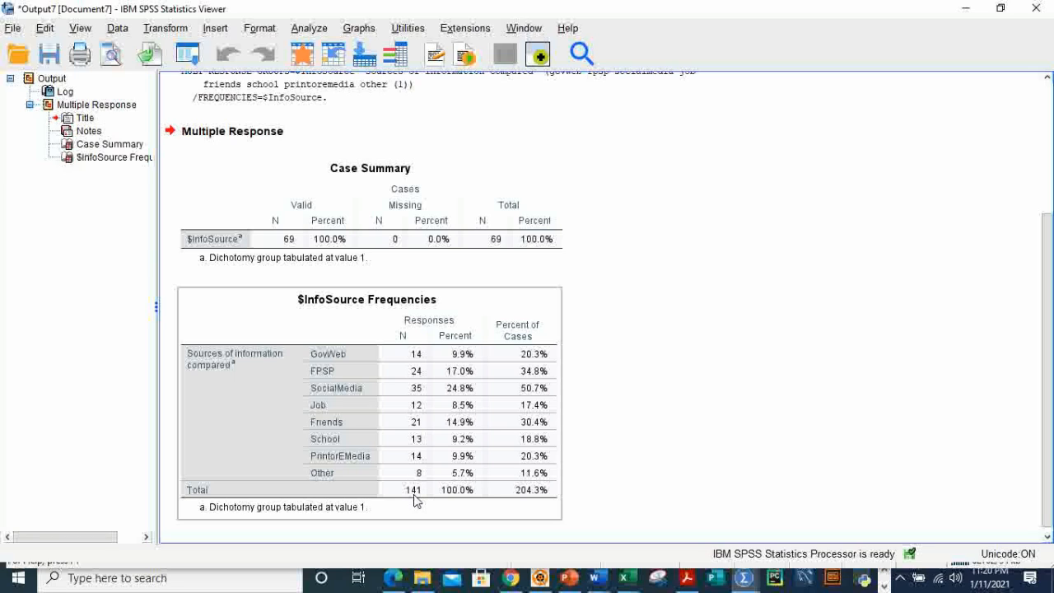